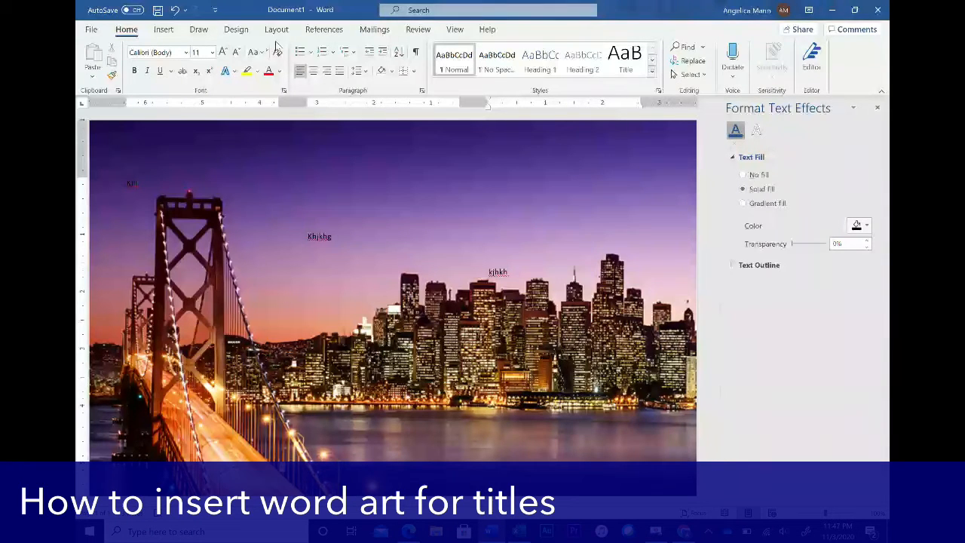
- Insert an outlined-style WordArt box showing 'Your text here' onto the skyline photo
click(164, 30)
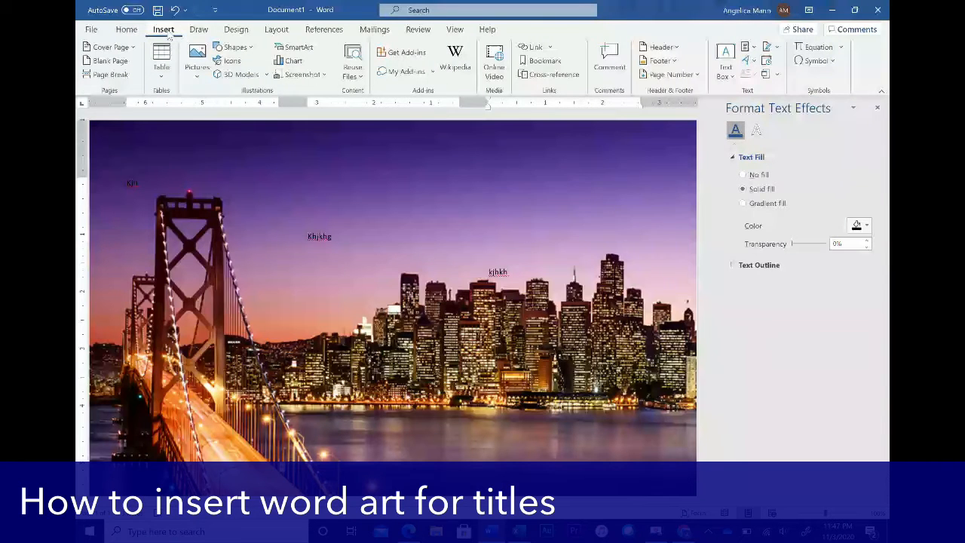
click(753, 62)
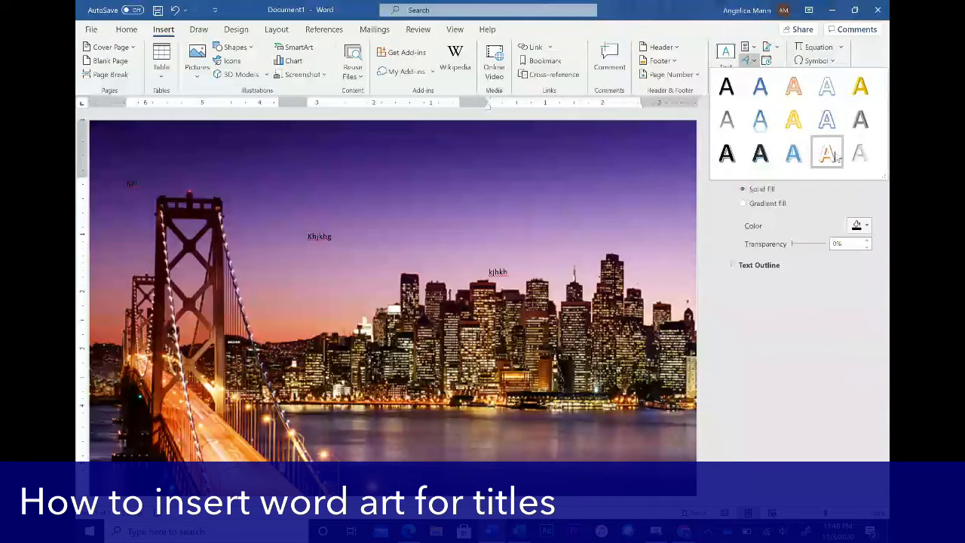
click(726, 153)
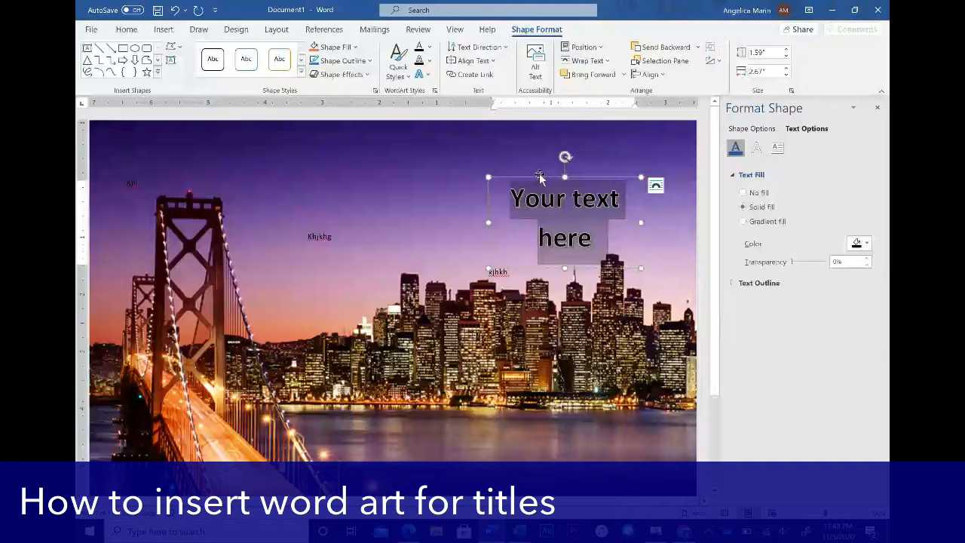
- Change the WordArt to 'San Francisco', move it up and right, and select its text
text(San Fr)
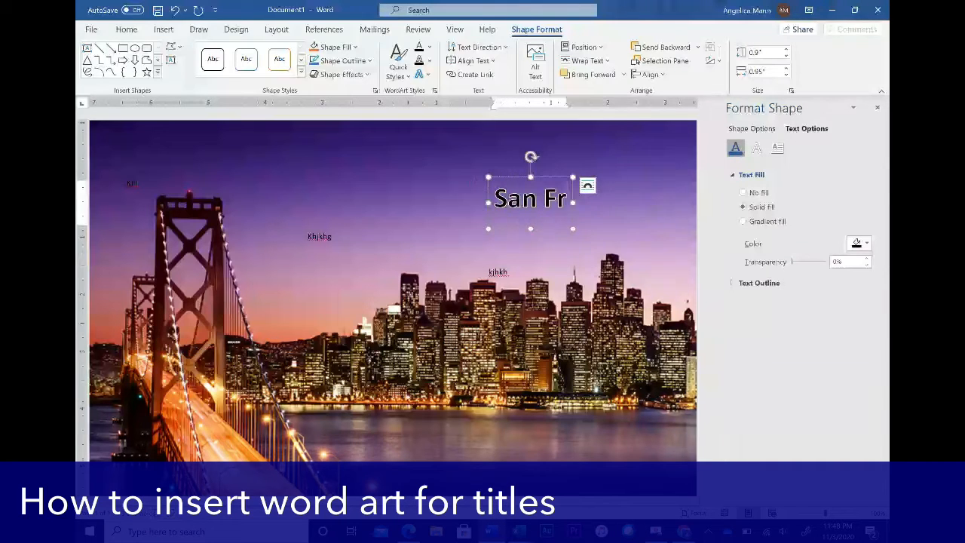
text(ancisco)
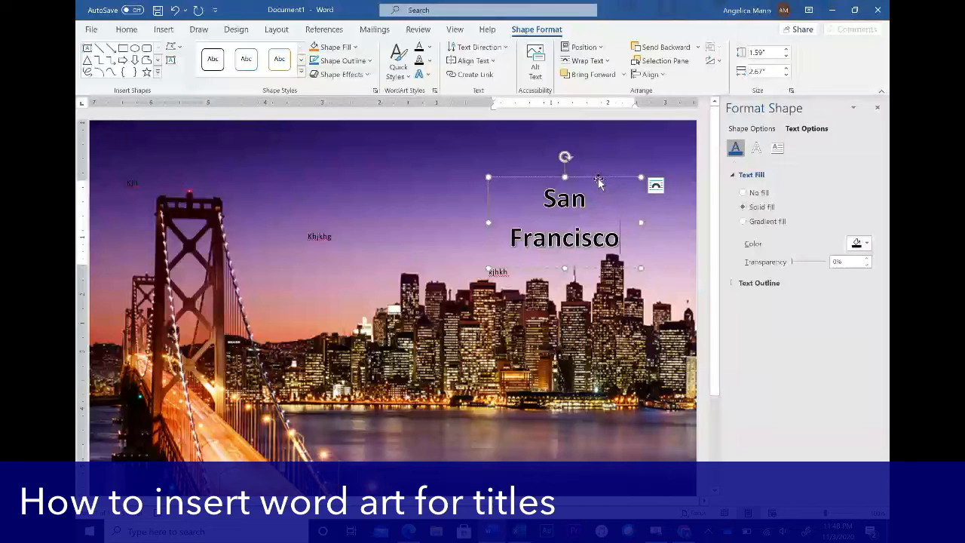
drag(598, 178, 632, 145)
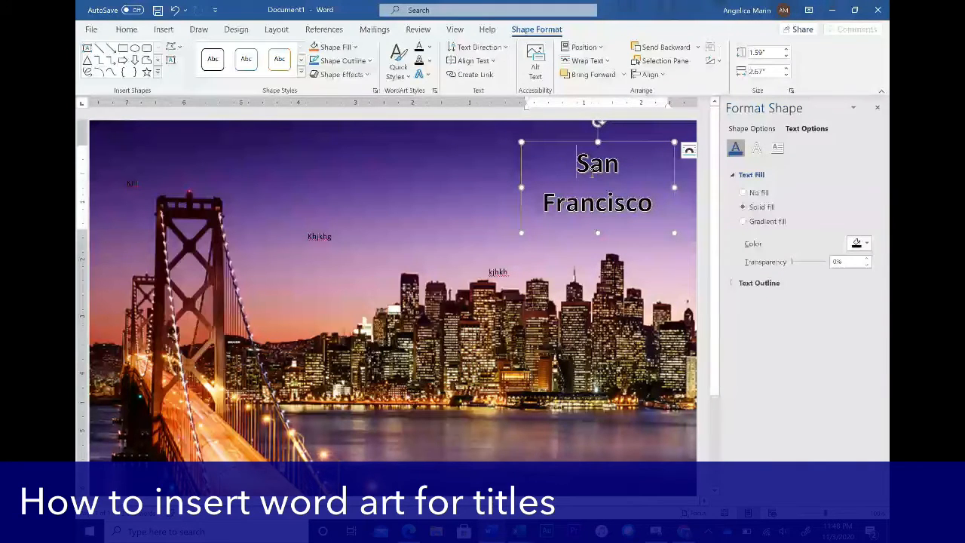
drag(592, 172, 653, 203)
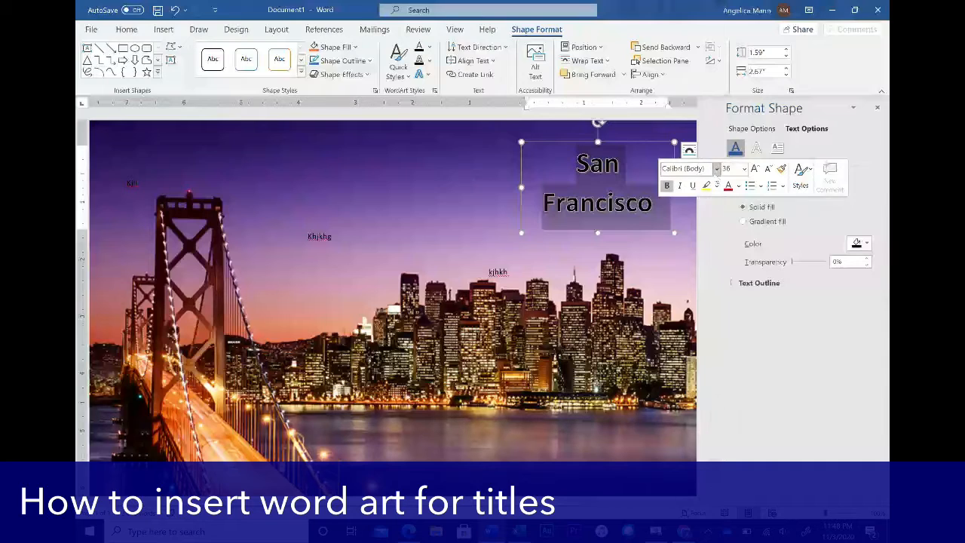
- Set 'San Francisco' in Mistral at 48 pt, after trying 72 pt, so it wraps onto two lines
click(717, 169)
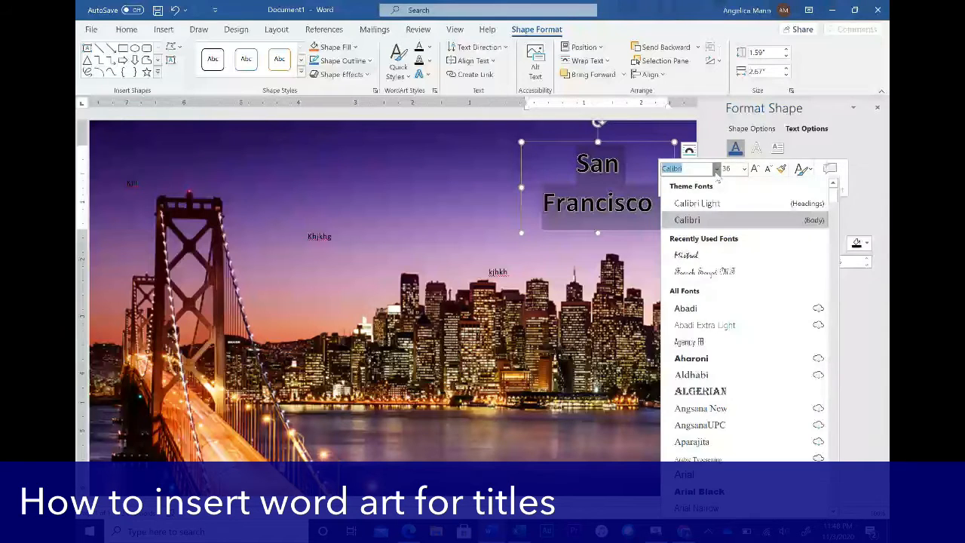
click(701, 255)
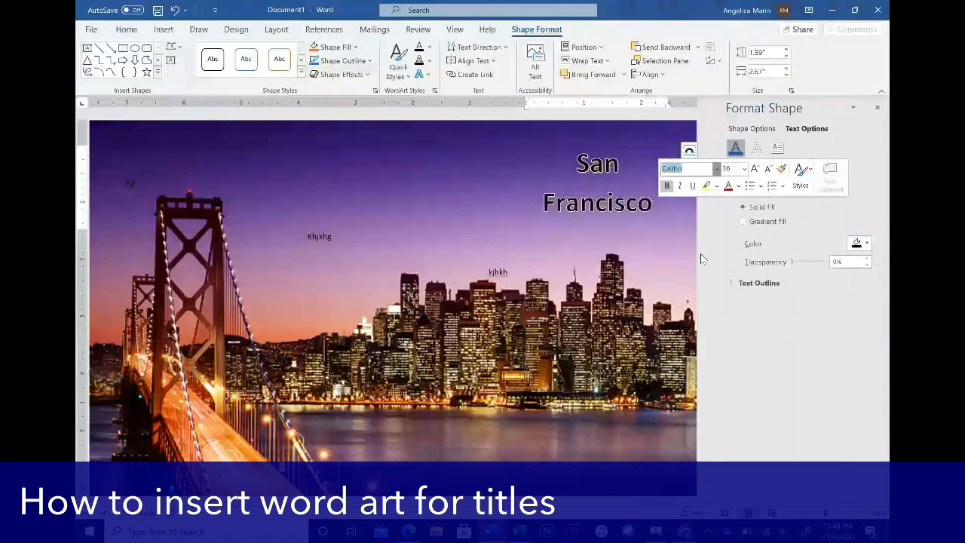
click(743, 171)
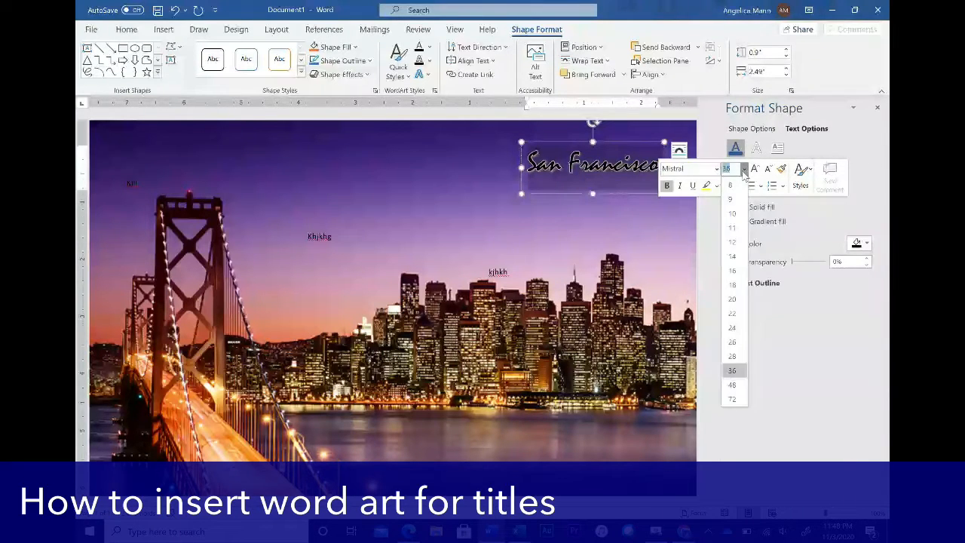
click(733, 400)
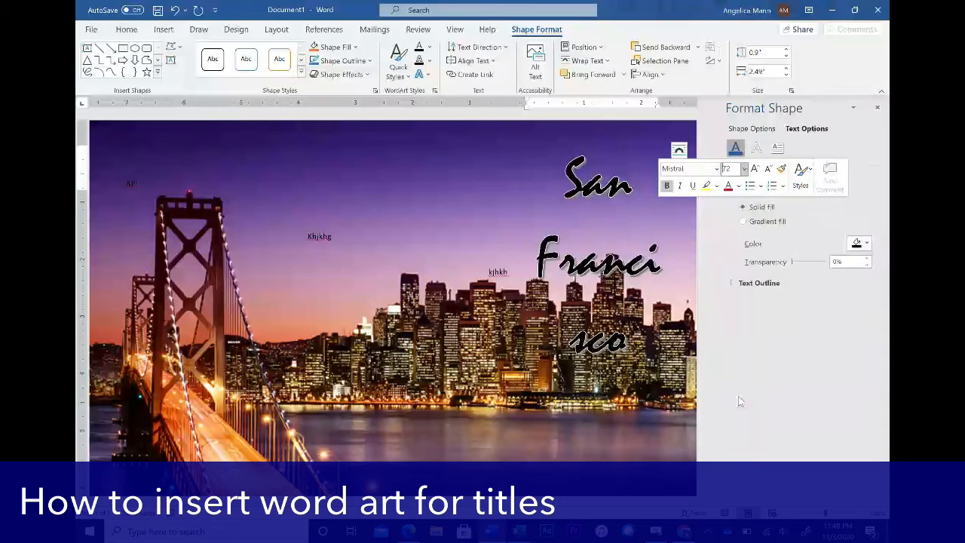
click(744, 170)
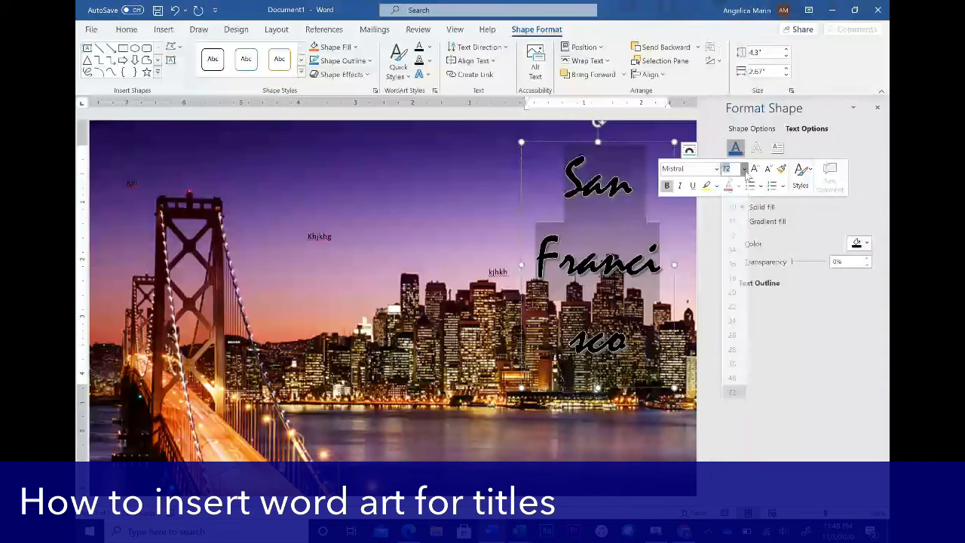
click(733, 385)
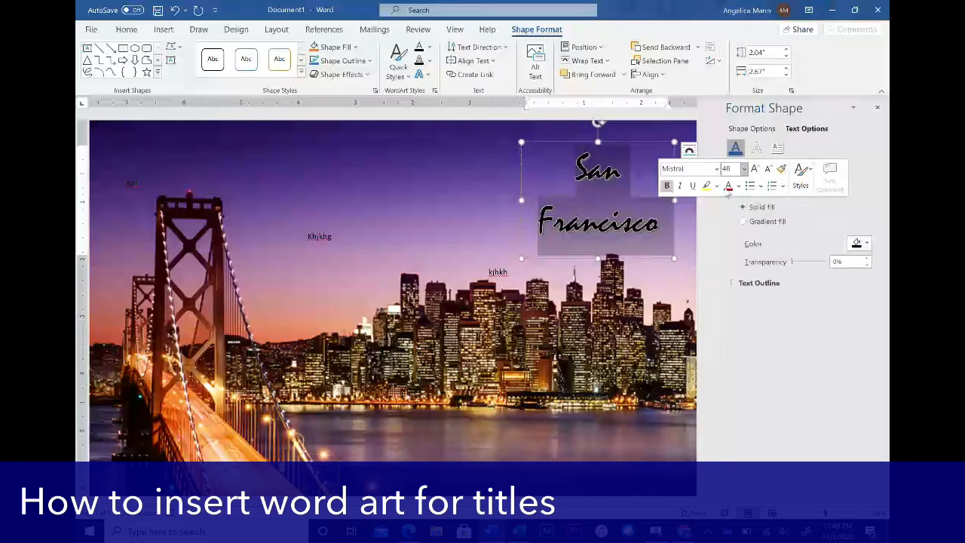
click(658, 136)
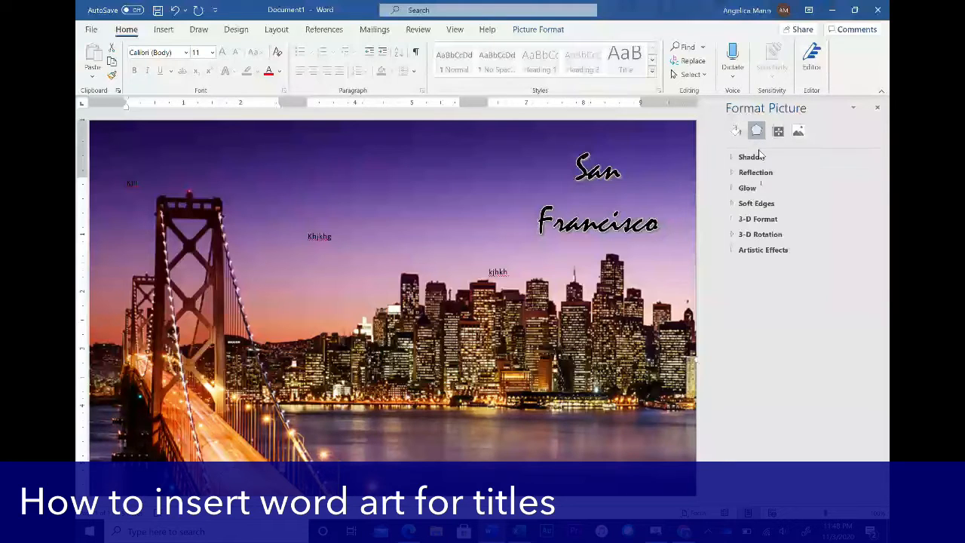
- Give the skyline photo a yellow glow of about 76 pt at 100% transparency
click(733, 188)
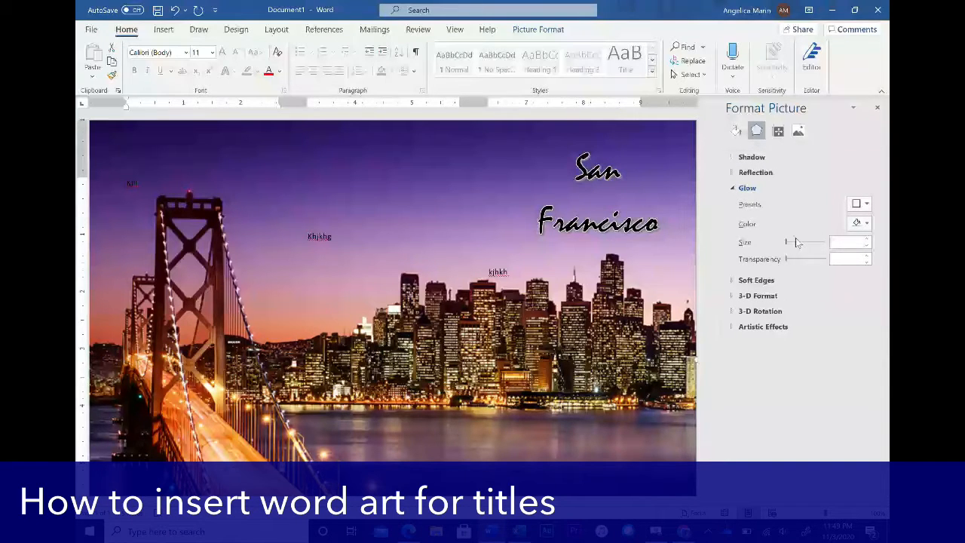
click(810, 242)
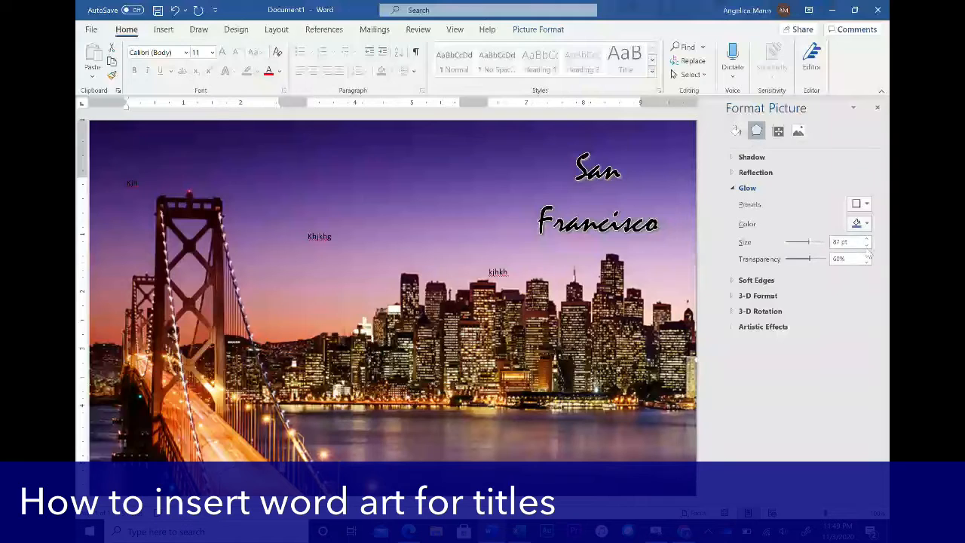
click(867, 204)
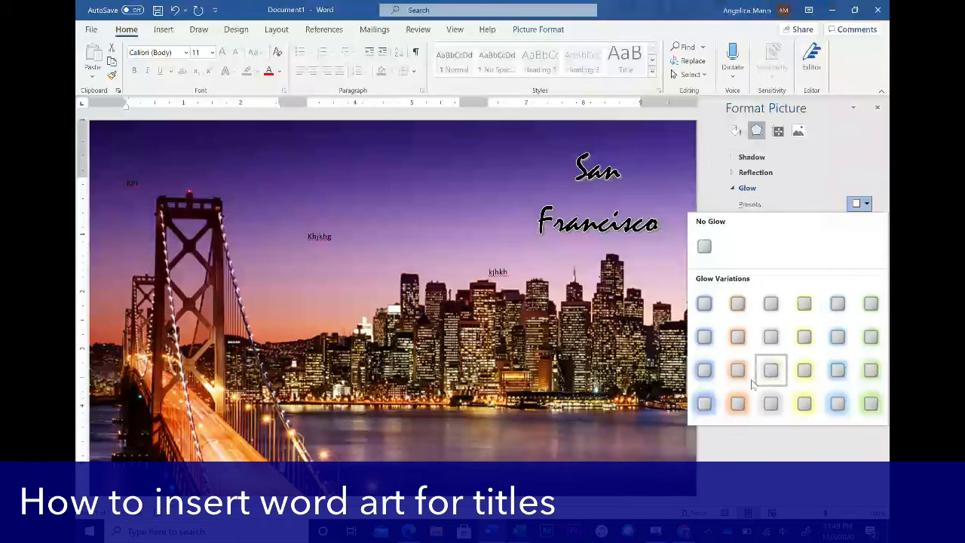
click(805, 370)
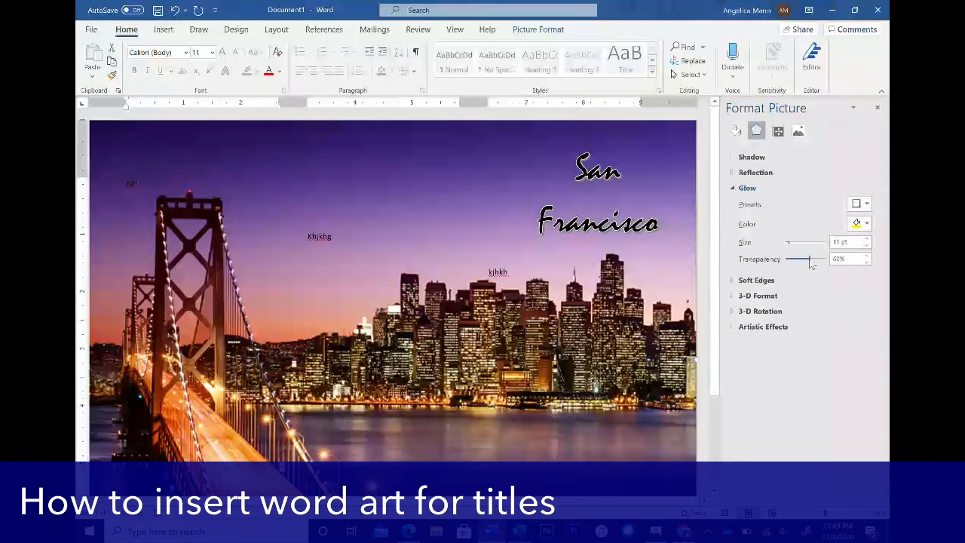
drag(813, 263, 832, 258)
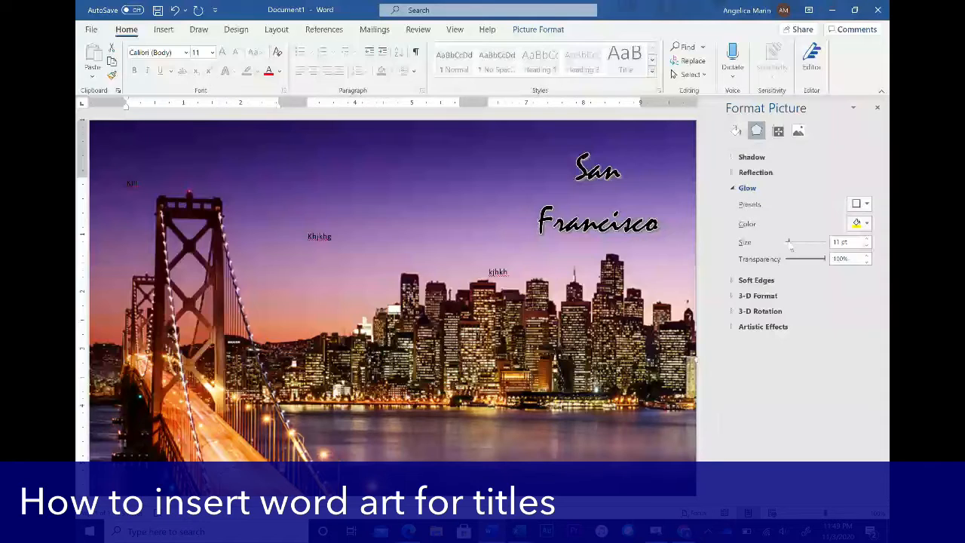
click(805, 243)
- Look over the photo's 3-D Format and Shadow settings, then select the San Francisco WordArt
click(750, 296)
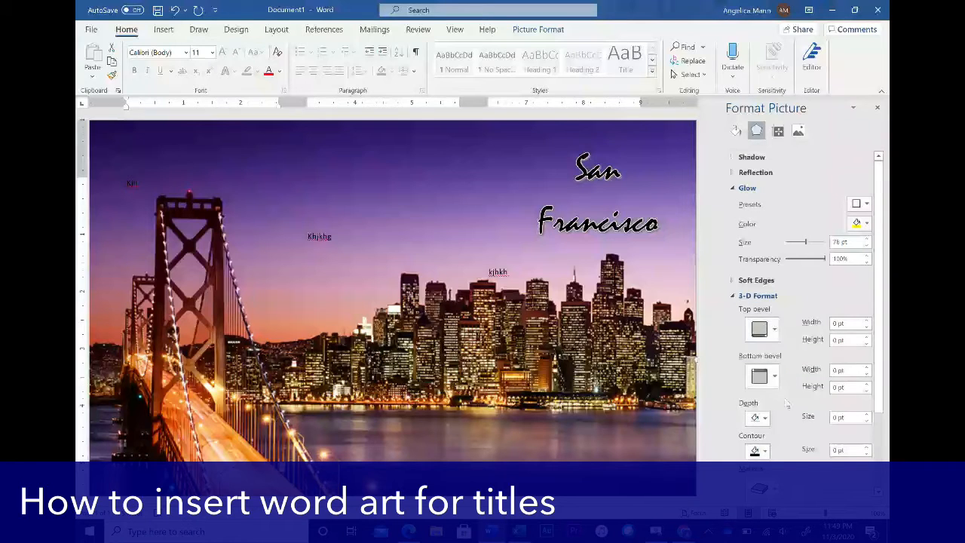
scroll(786, 400, down, 3)
scroll(787, 405, up, 3)
click(733, 298)
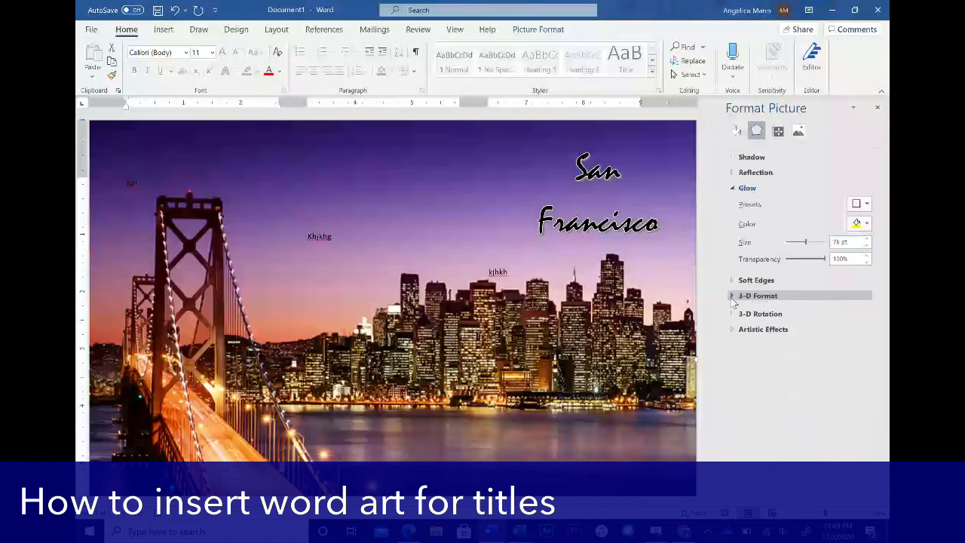
click(735, 158)
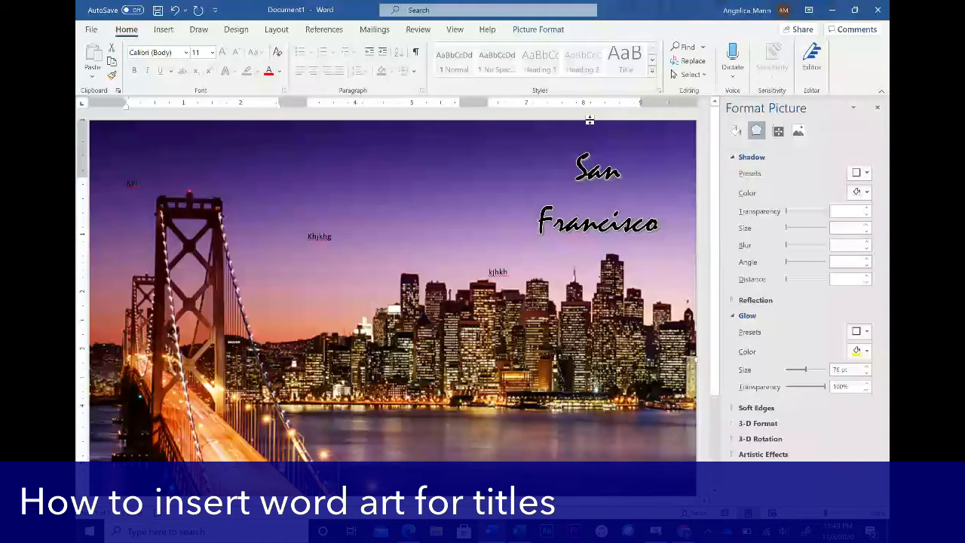
click(555, 172)
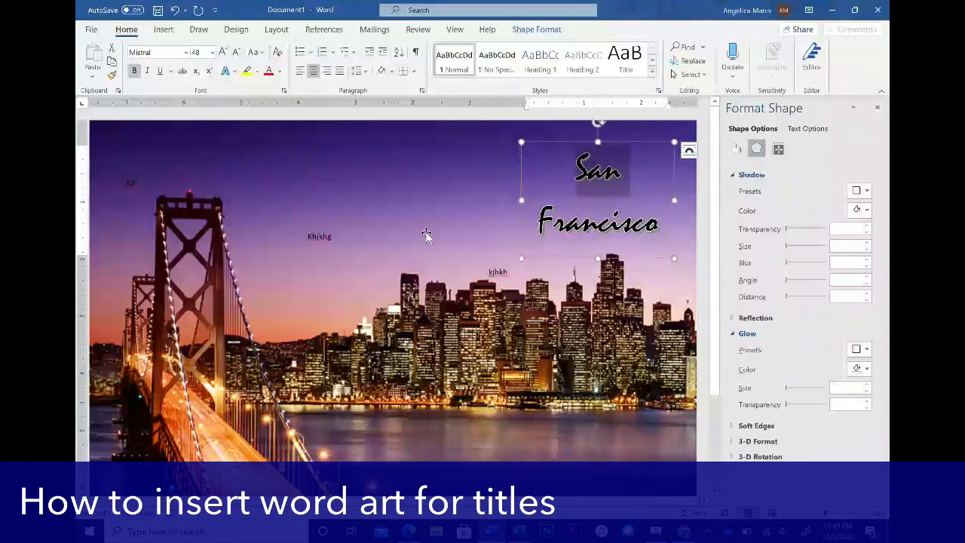
- Insert a second WordArt box from the WordArt style gallery
click(426, 235)
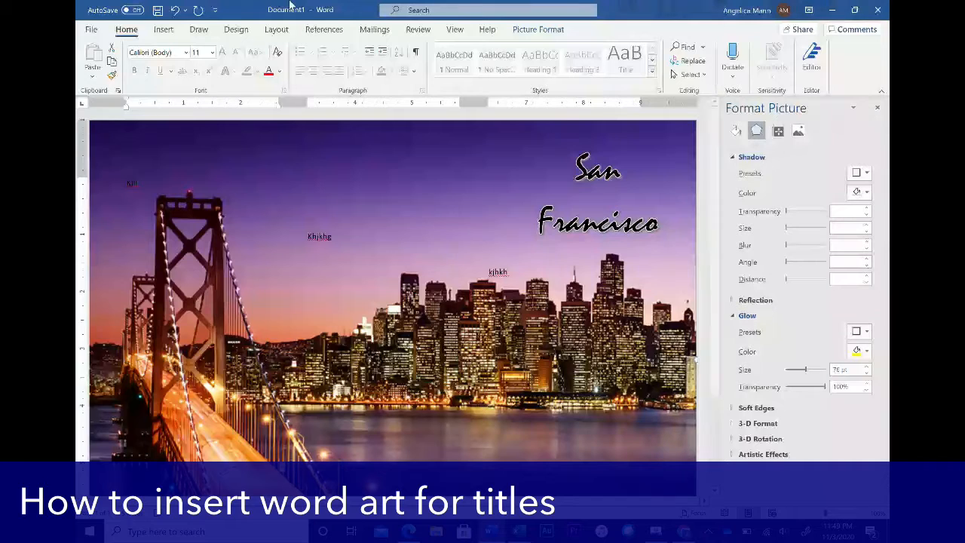
click(163, 30)
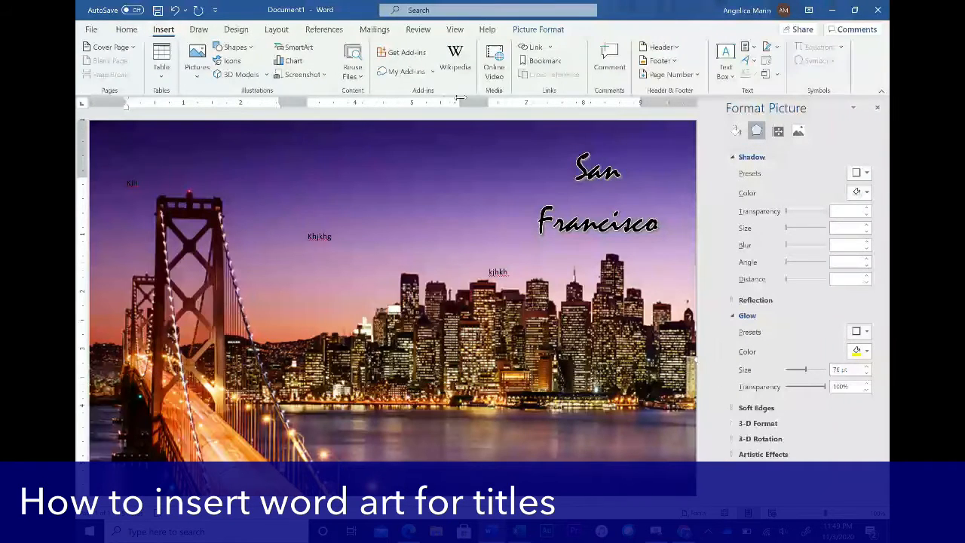
click(749, 61)
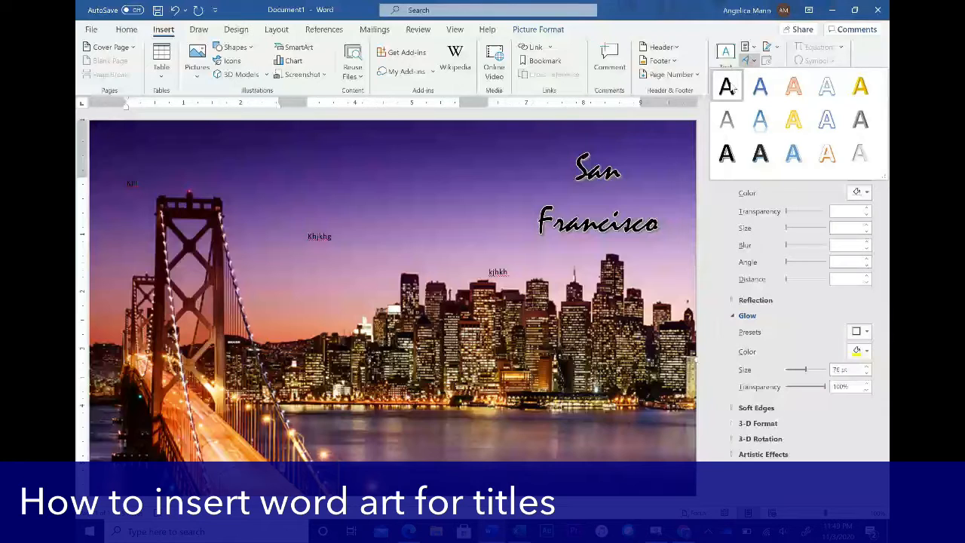
click(727, 87)
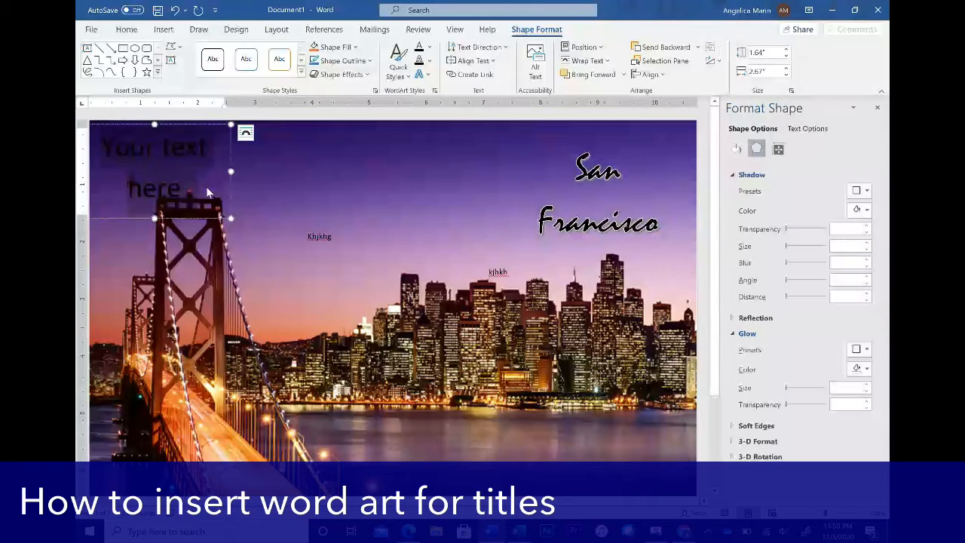
- Type 'Top Places' and 'to Visit' on two lines, and move it beside the bridge tower
text(Top Pl)
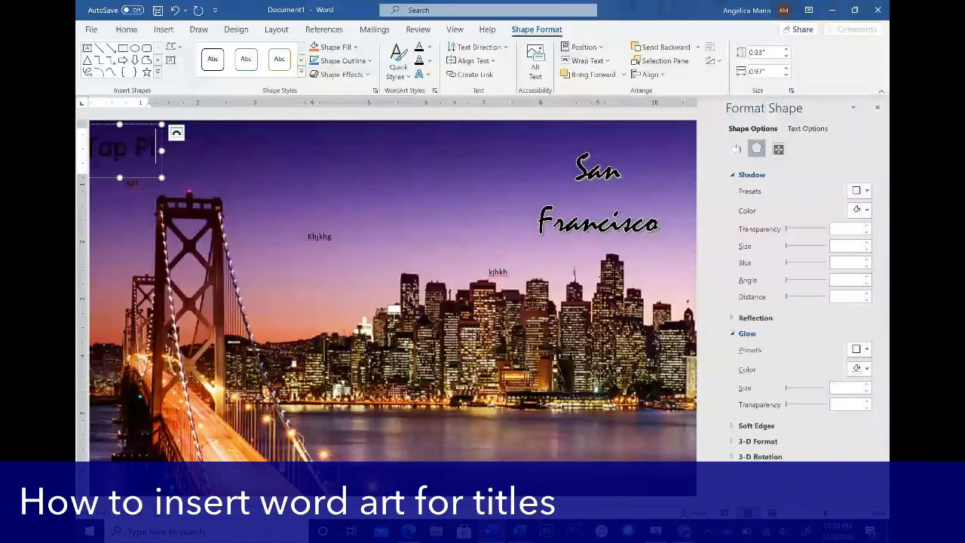
text(aces)
key(Return)
text(to V)
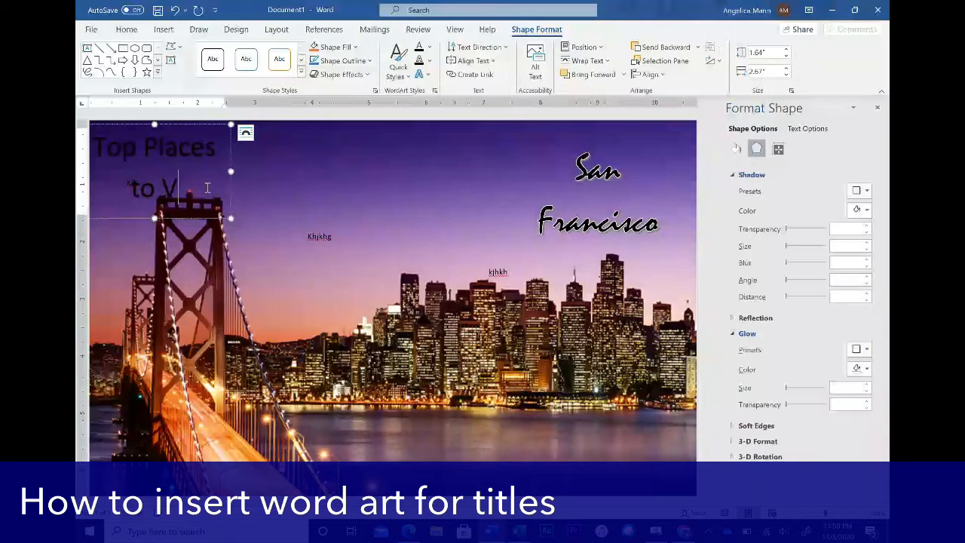
text(isit)
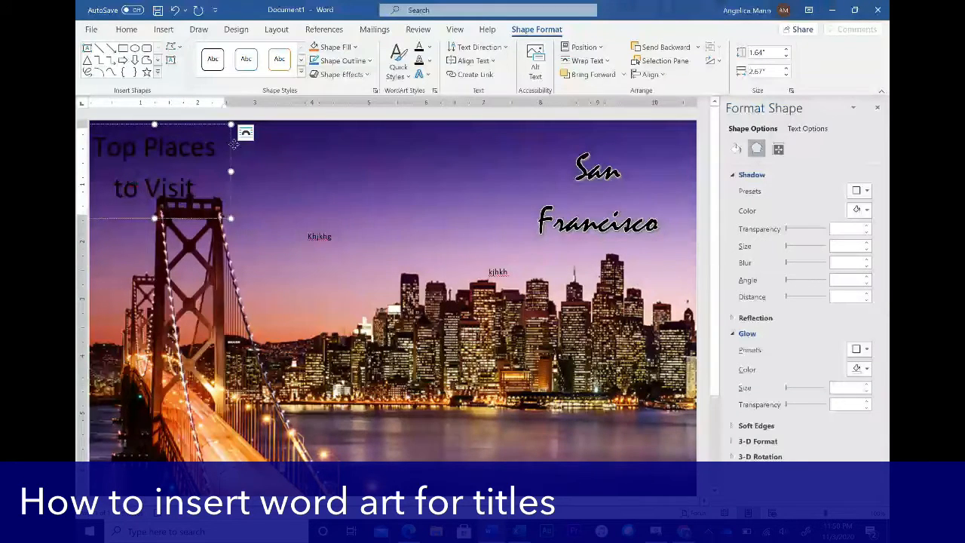
drag(230, 147, 250, 309)
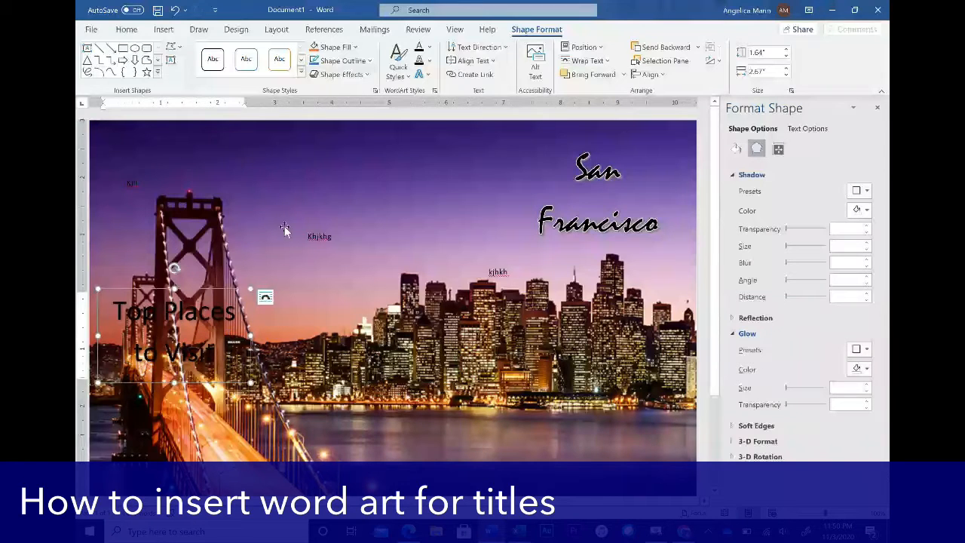
- Draw a rectangle from the Shapes gallery above the bridge tower
click(168, 32)
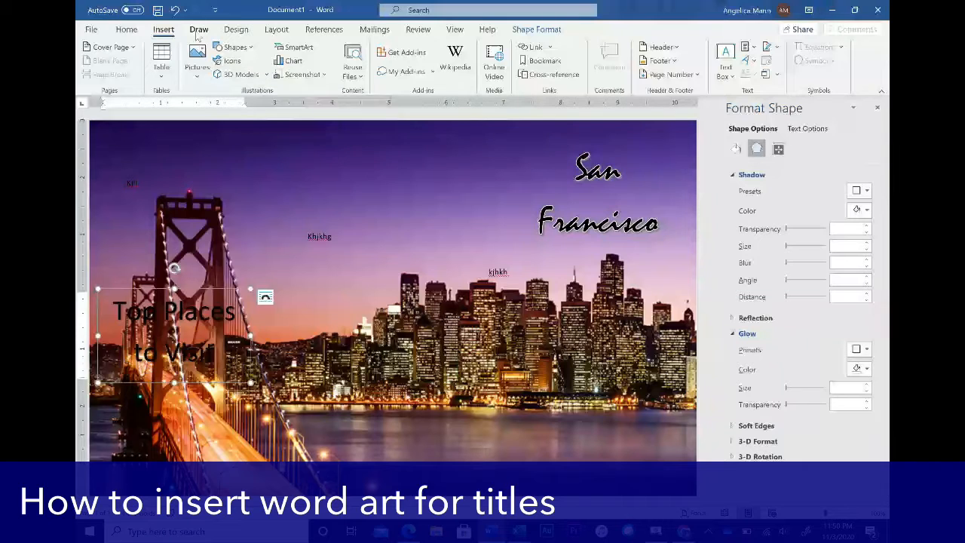
click(235, 48)
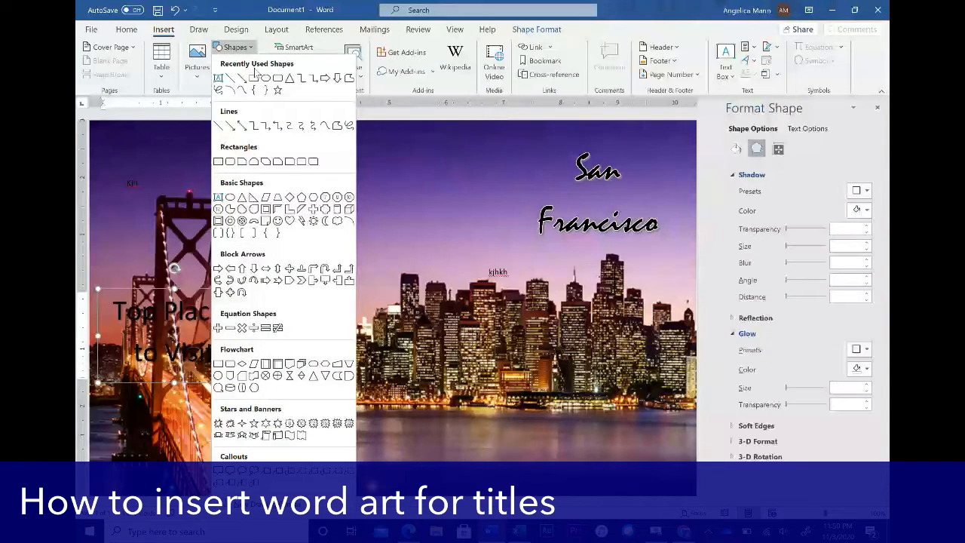
click(218, 78)
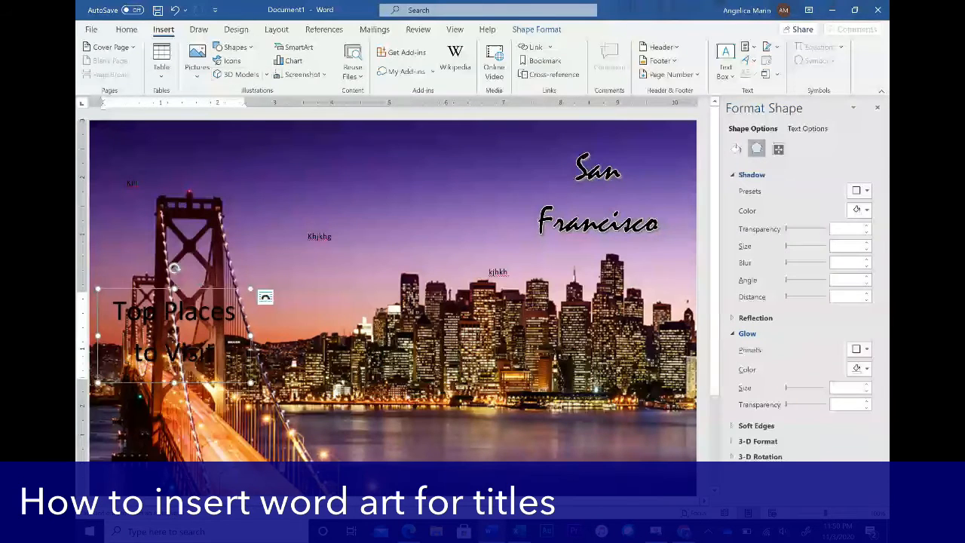
drag(172, 150, 303, 193)
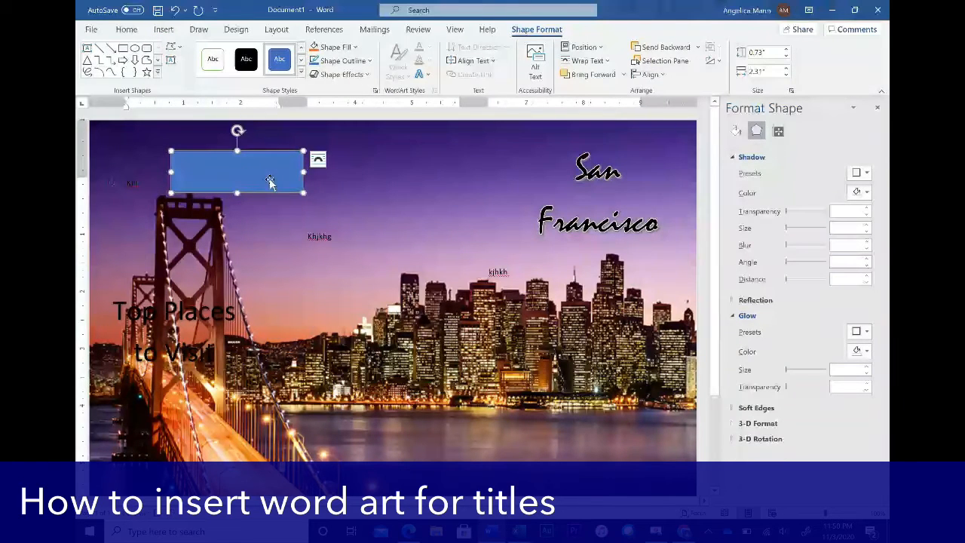
- Fill the rectangle with Gold, Accent 4, Lighter 60% and drag it down onto the bridge tower
click(356, 48)
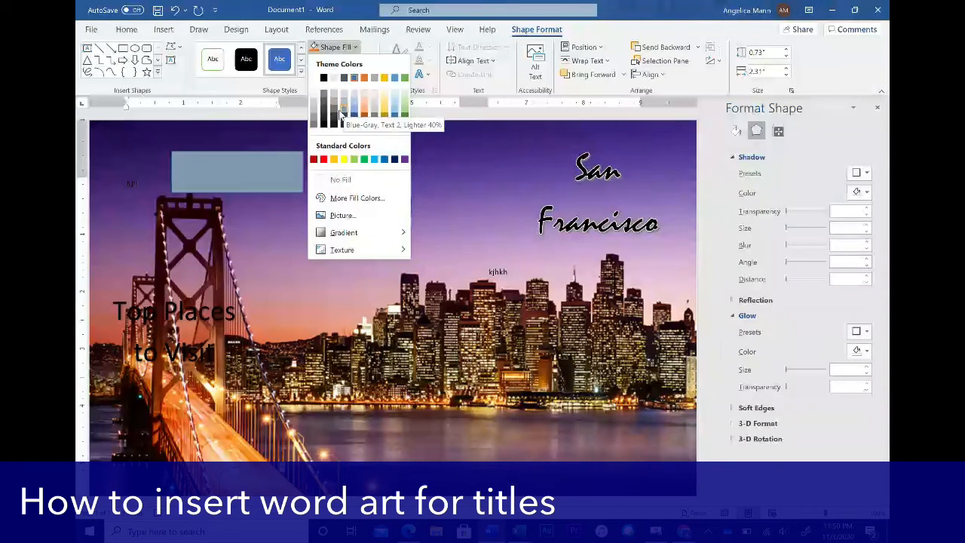
click(384, 104)
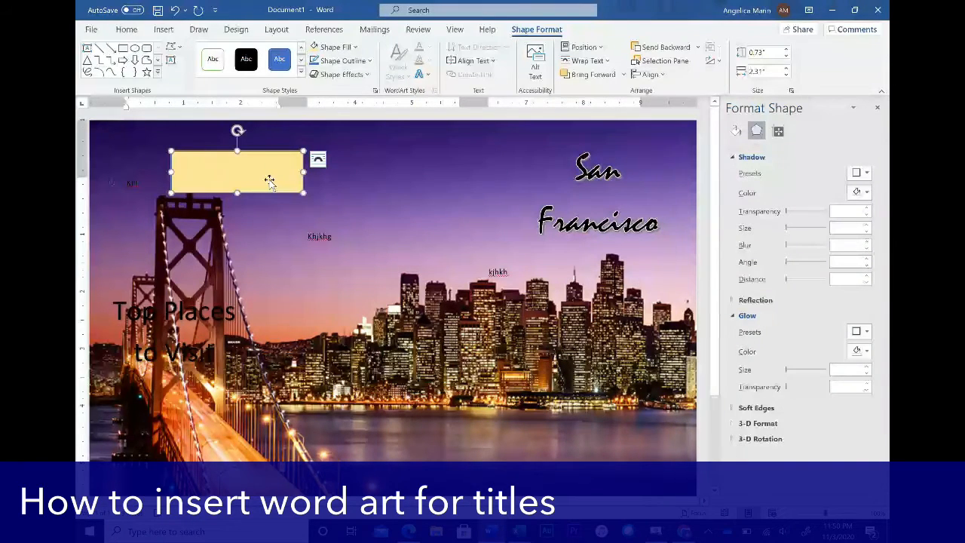
drag(269, 176, 201, 276)
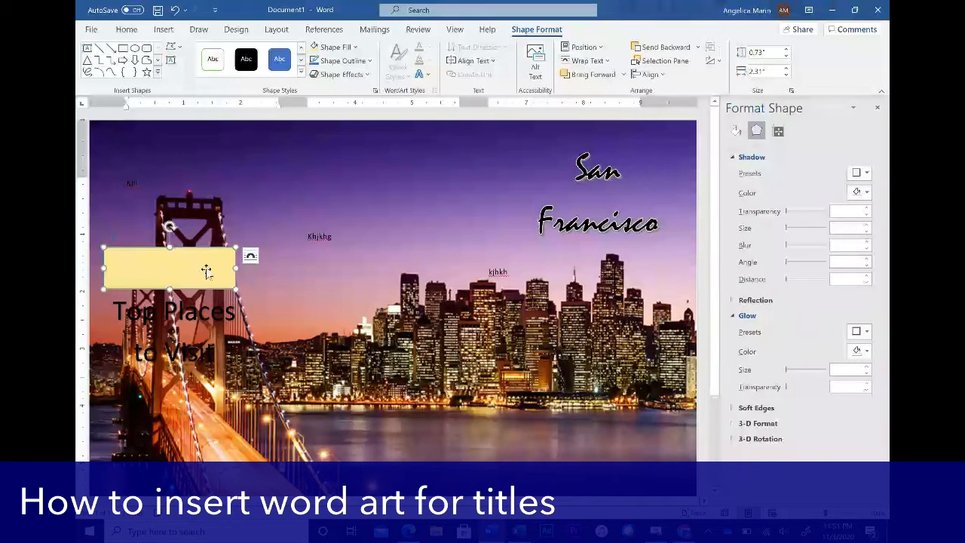
- Set the rectangle to Behind Text, then move and enlarge it to cover both title lines
click(252, 258)
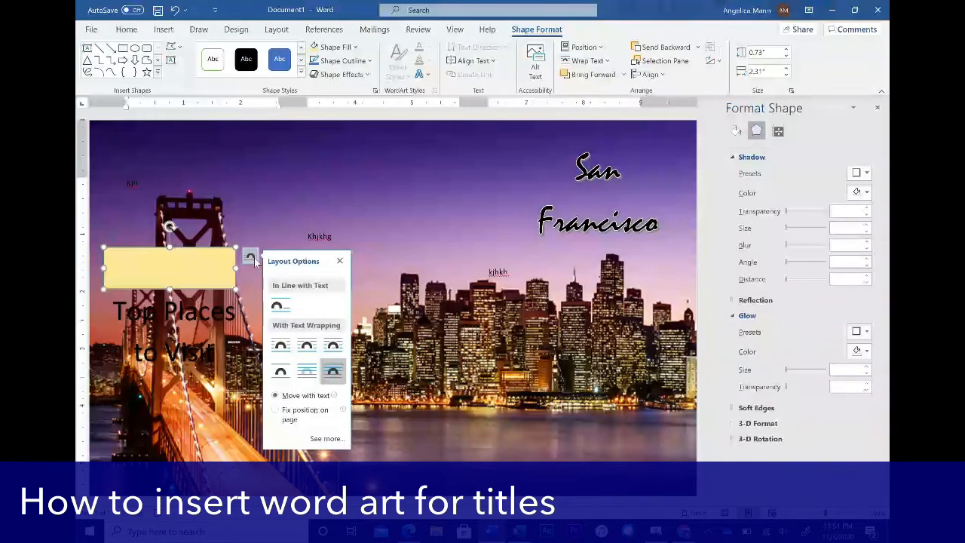
click(305, 372)
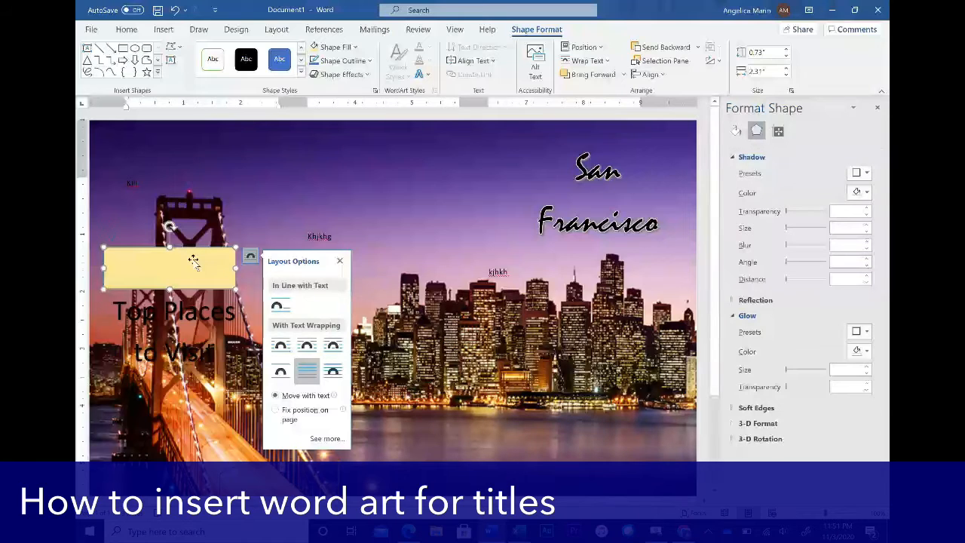
drag(194, 261, 201, 297)
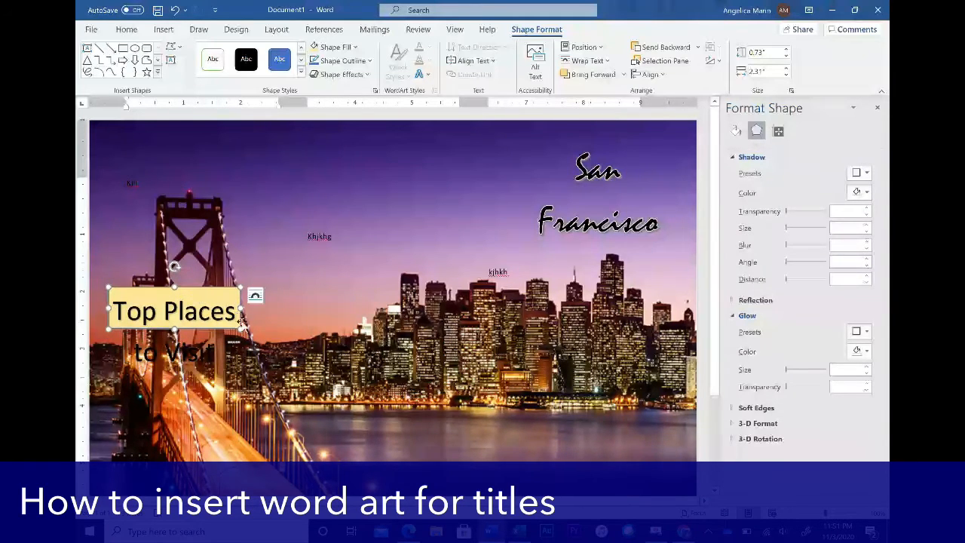
drag(240, 327, 241, 370)
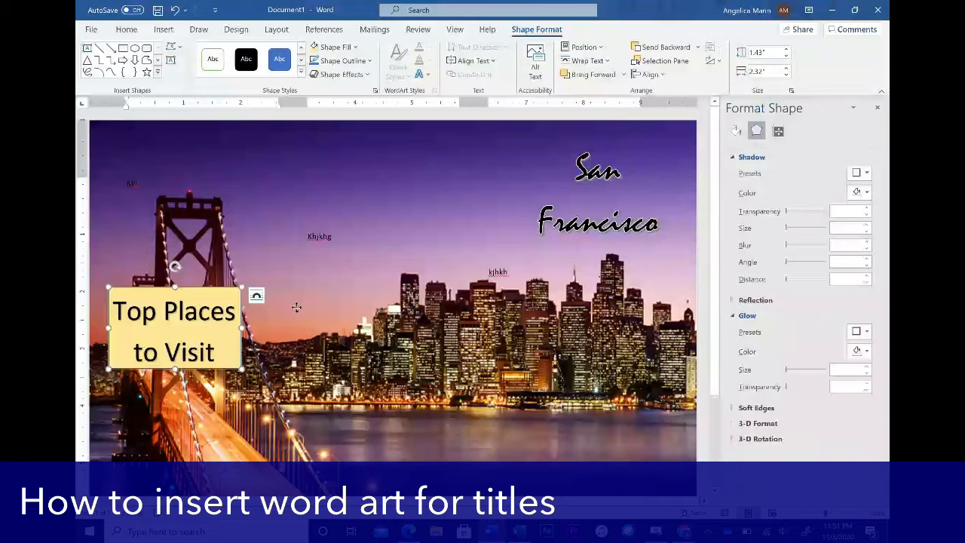
click(297, 307)
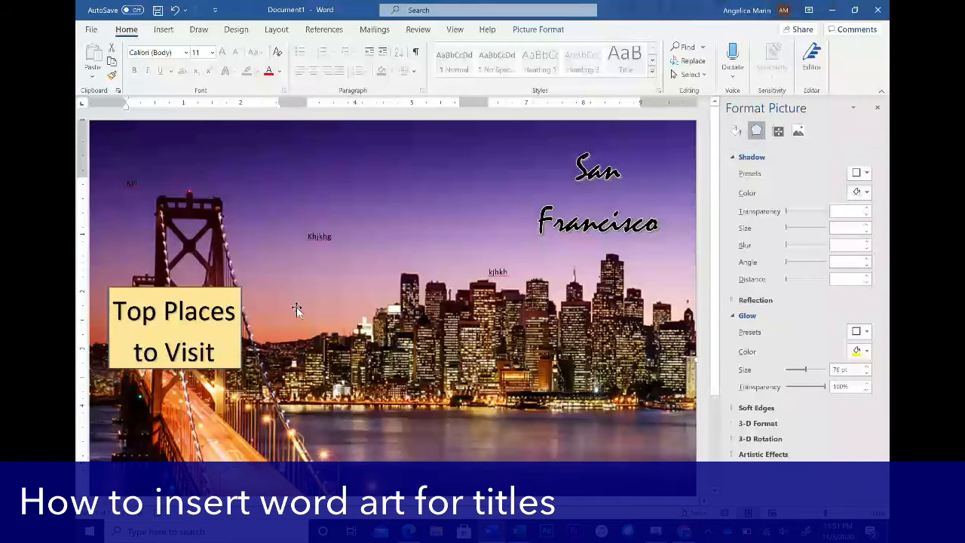
- Widen the title onto one line and resize the gold rectangle to a 0.74" by 4.08" strip
click(237, 311)
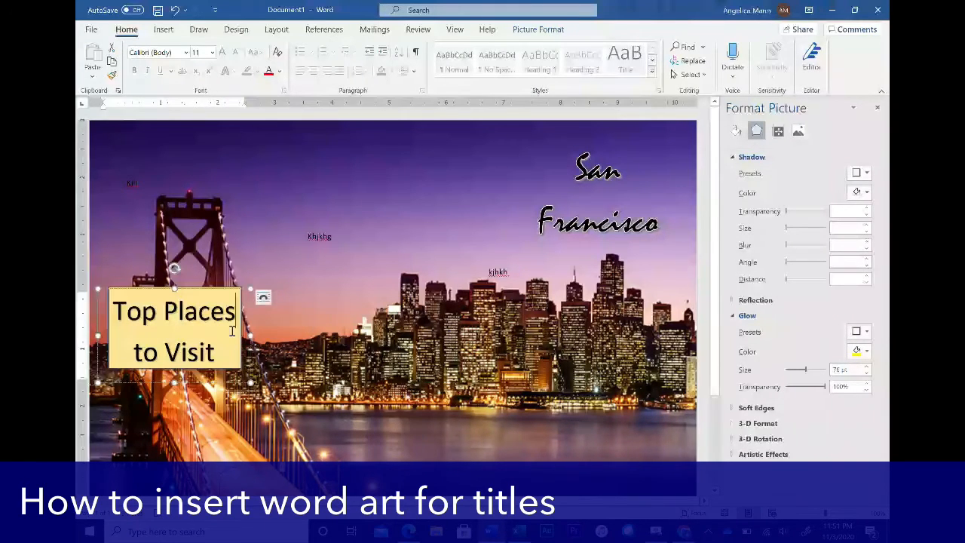
drag(250, 334, 338, 333)
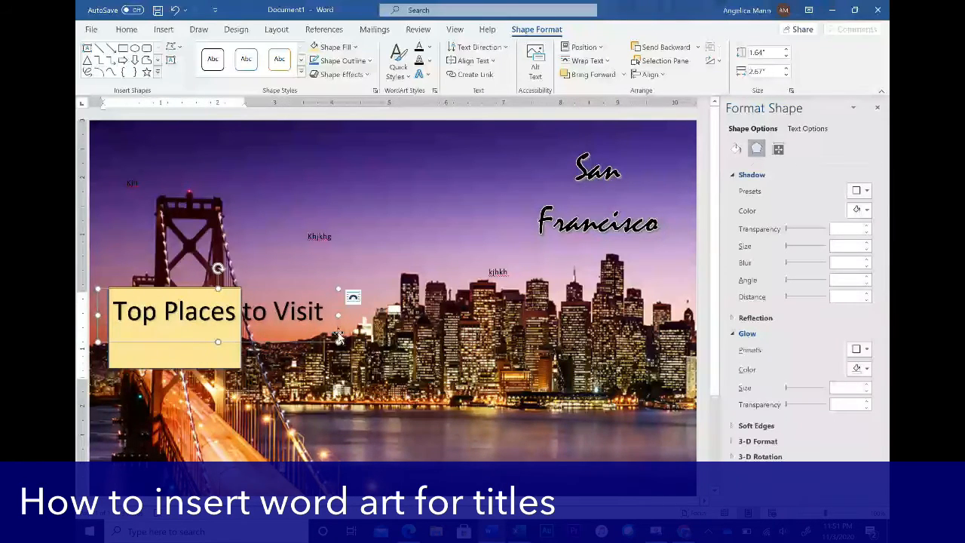
click(189, 356)
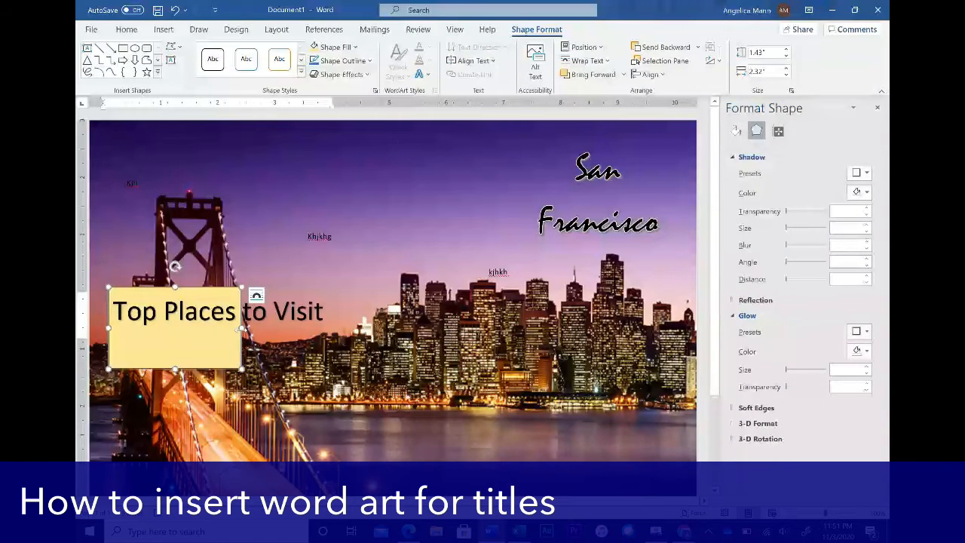
drag(241, 326, 342, 328)
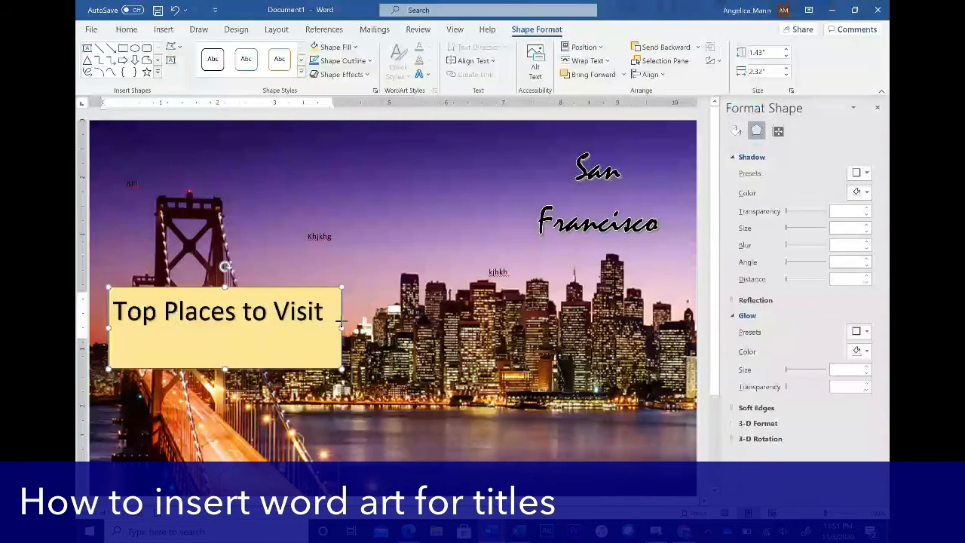
drag(225, 369, 231, 329)
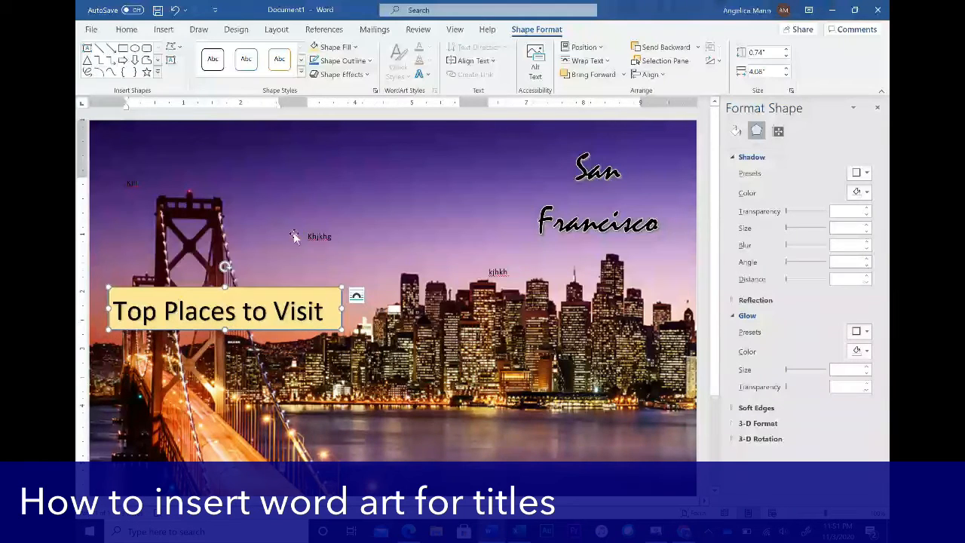
click(262, 233)
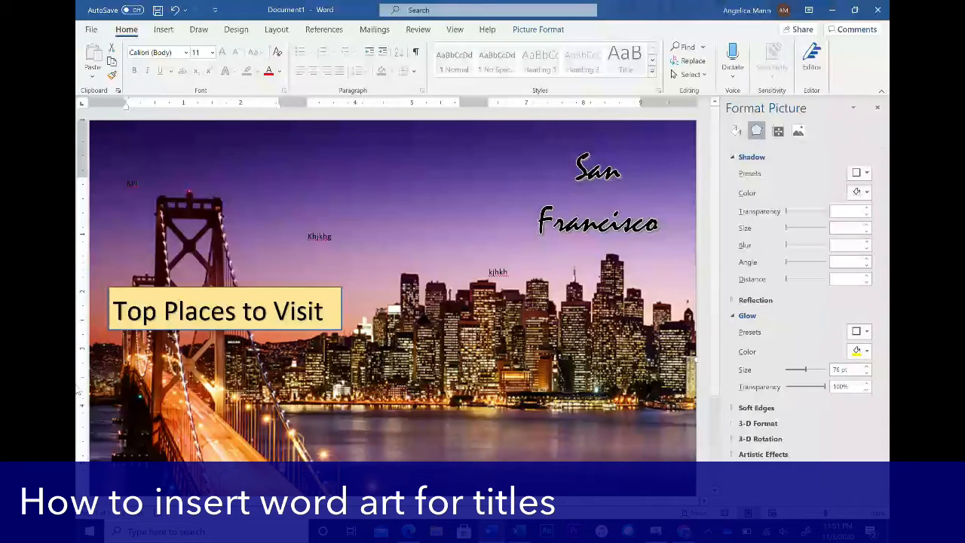
- Drag the 'Top Places to Visit' title down below the gold rectangle, then select the rectangle
double_click(231, 298)
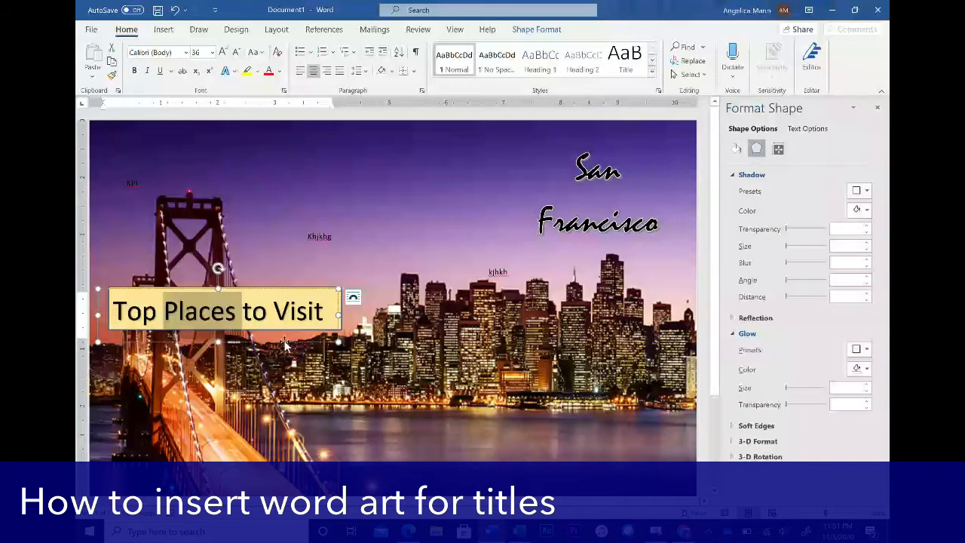
drag(285, 342, 287, 382)
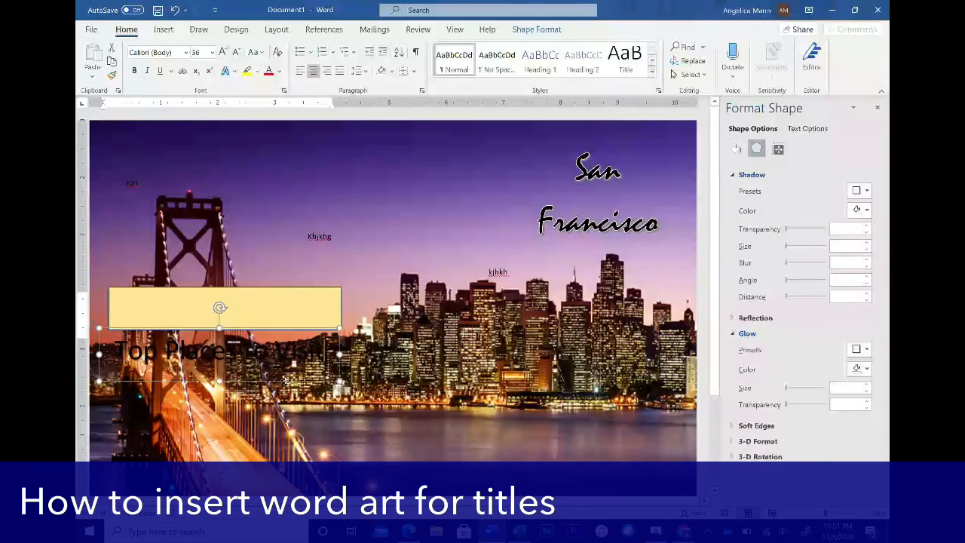
click(265, 302)
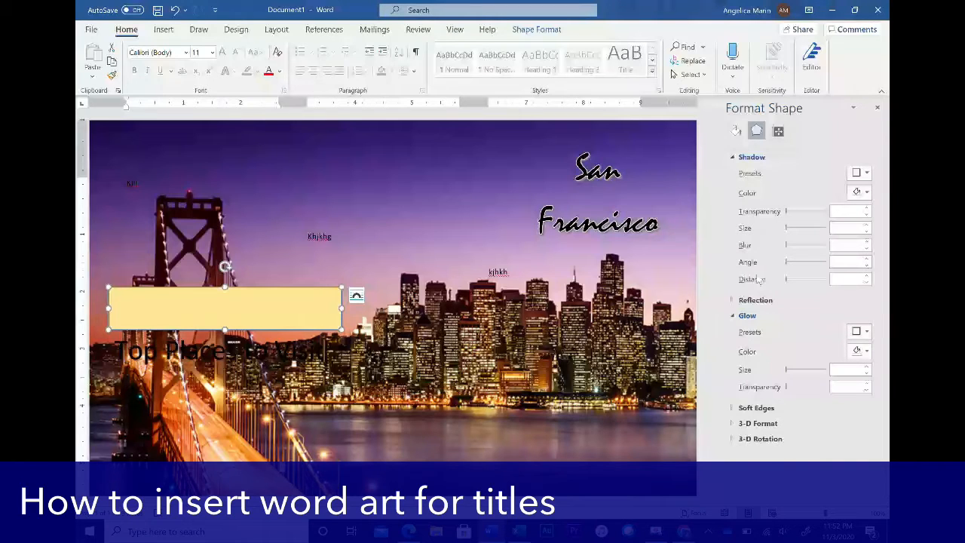
- Give the gold rectangle's fill about 48% transparency so it becomes semi-transparent
click(736, 132)
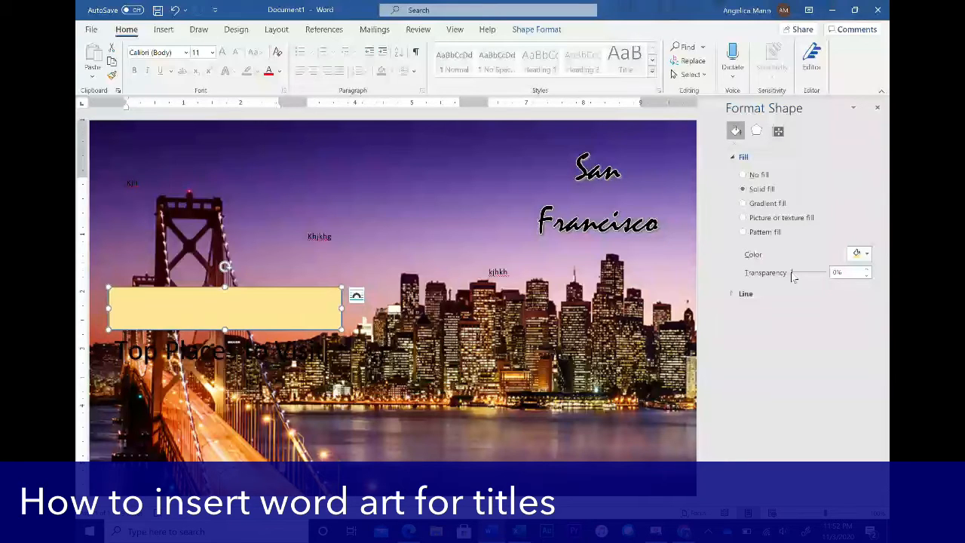
mouse_move(792, 277)
mouse_down()
mouse_move(825, 278)
mouse_move(784, 283)
mouse_up()
mouse_move(792, 282)
mouse_down()
mouse_move(823, 283)
mouse_move(810, 285)
mouse_up()
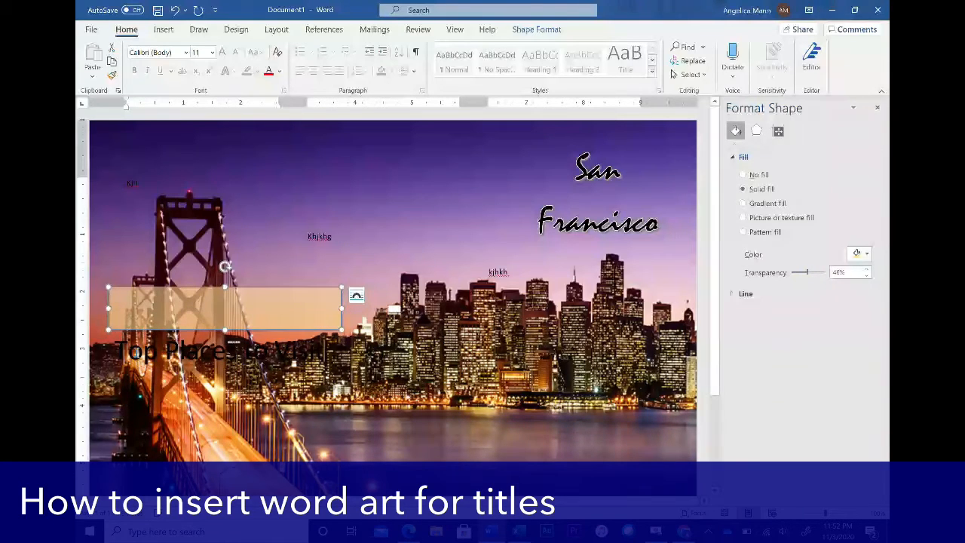
- Move the 'Top Places to Visit' WordArt back on top of the translucent rectangle
click(175, 330)
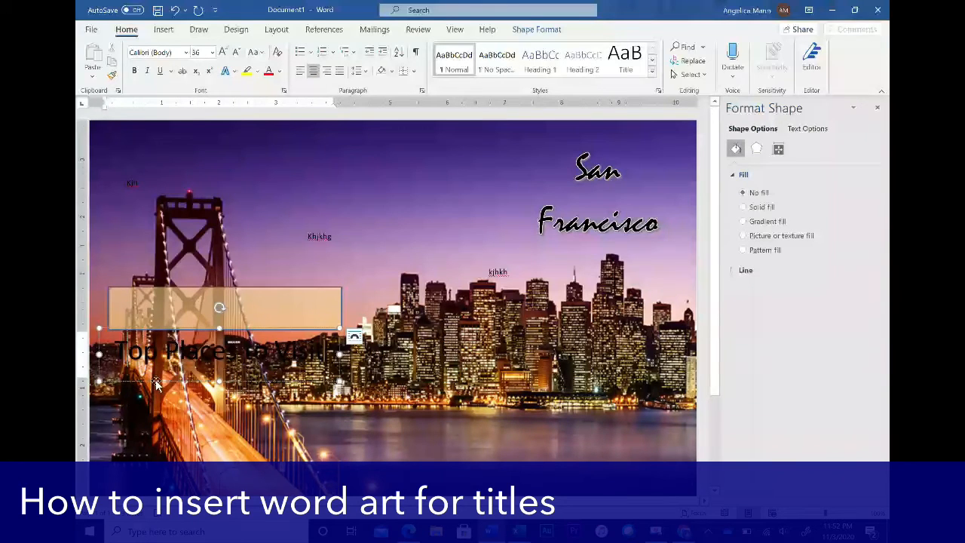
drag(156, 382, 161, 338)
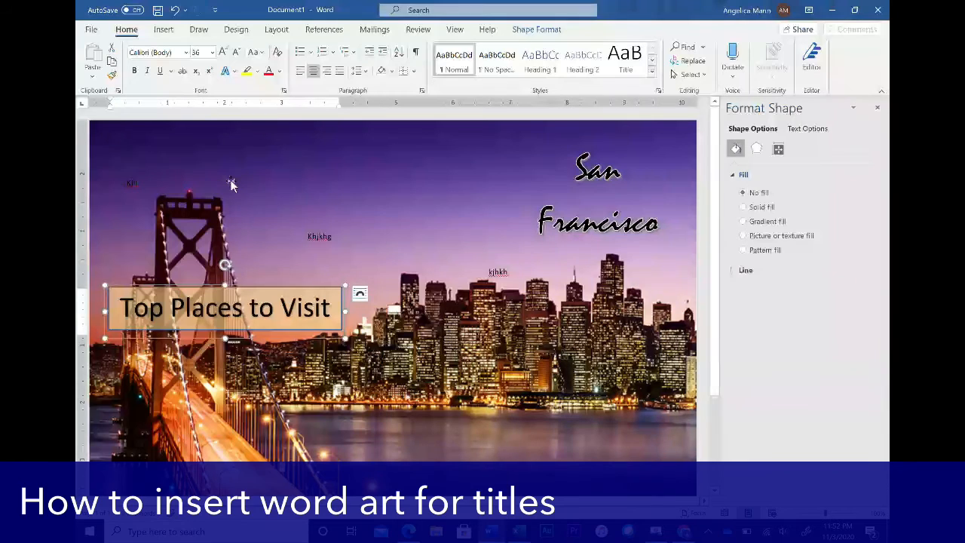
click(388, 222)
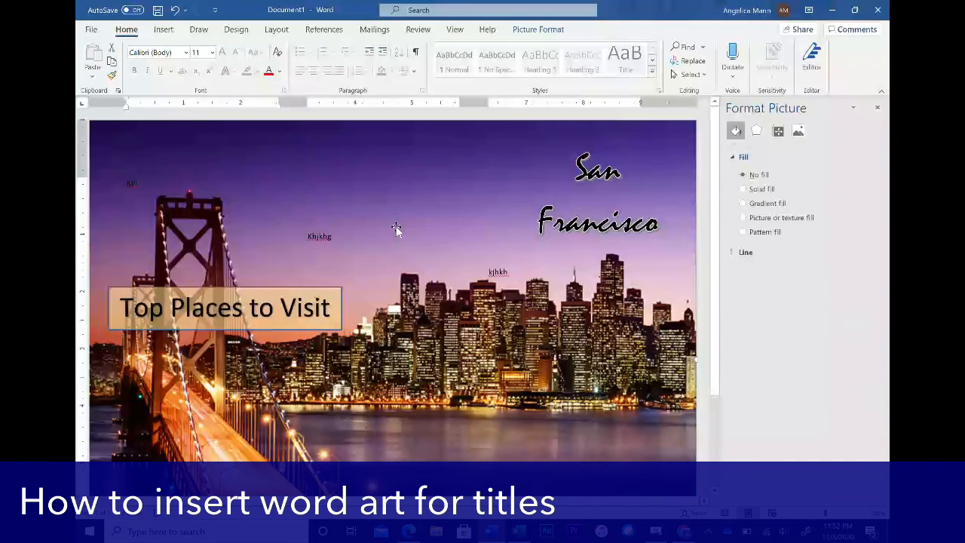